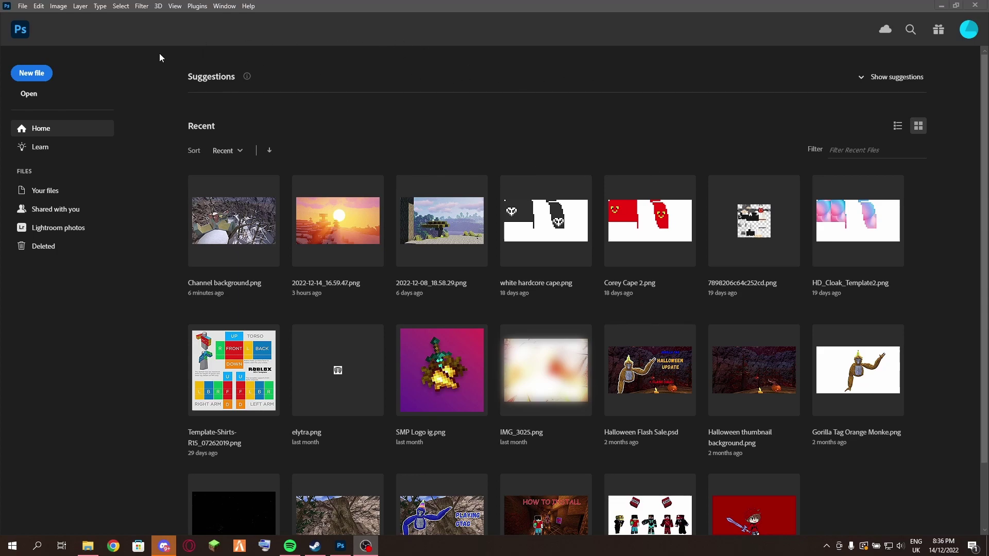
Step: Place the gorilla-tag-vr-1-1 image over Channel background.png and commit it
left_click(405, 77)
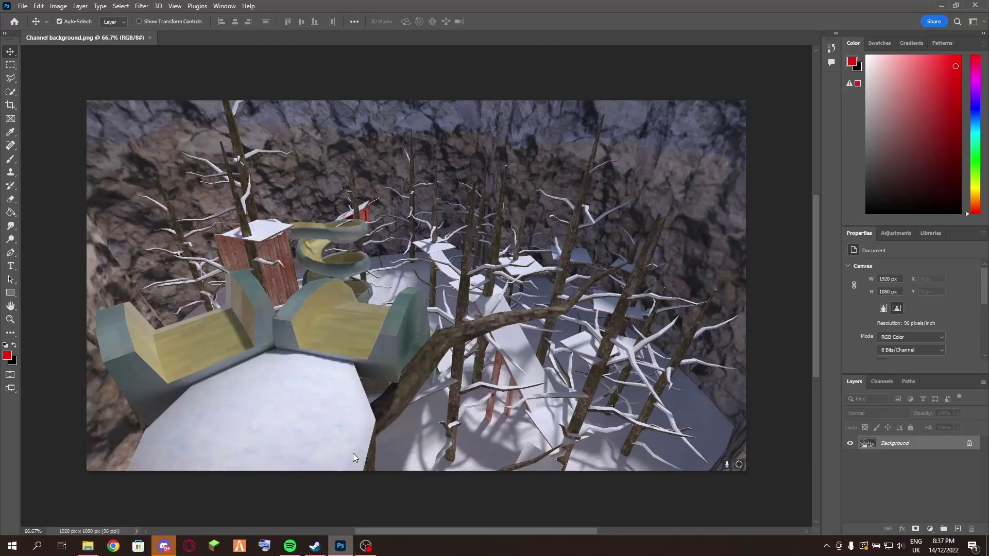
left_click(511, 21)
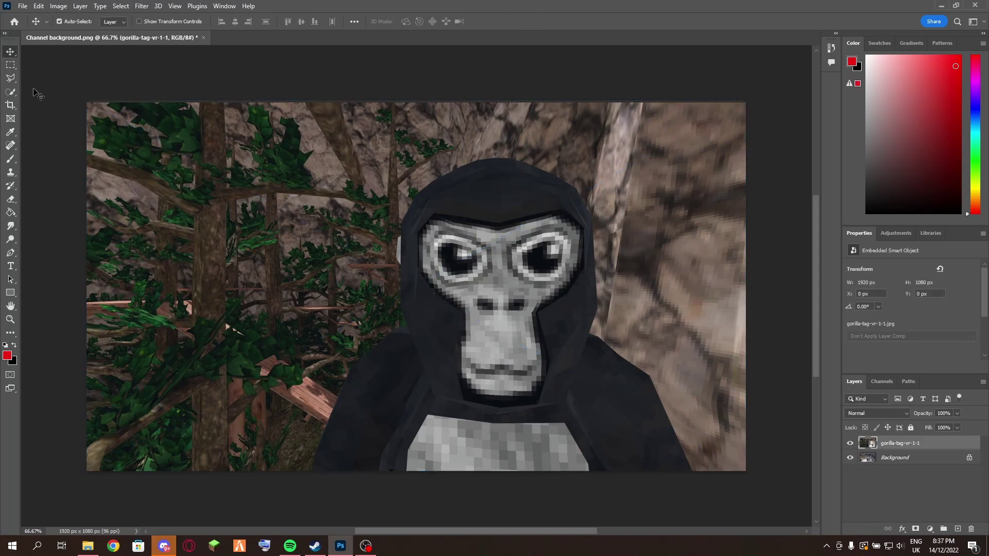
left_click(10, 94)
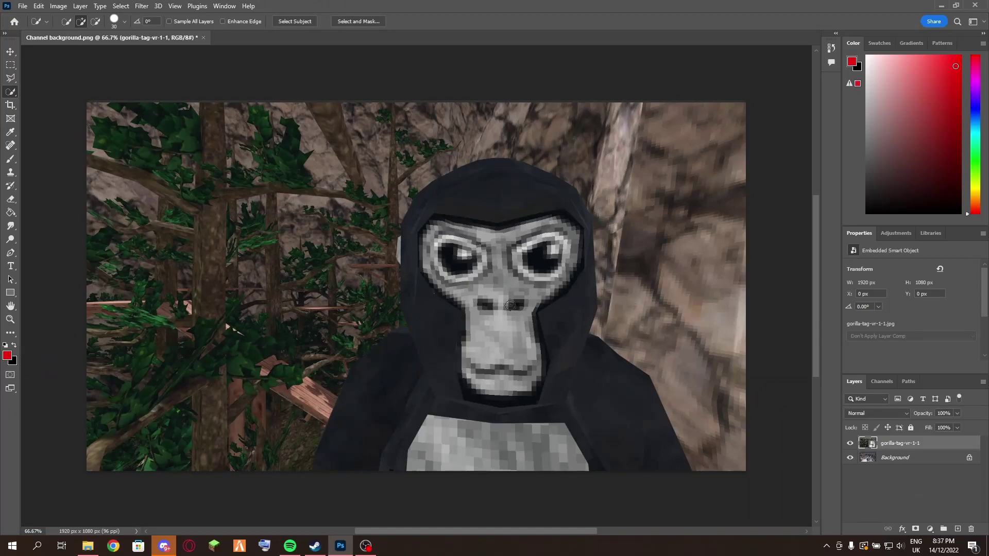
mouse_move(486, 407)
left_mouse_down()
mouse_move(497, 430)
mouse_move(390, 458)
mouse_move(345, 456)
mouse_move(332, 445)
mouse_move(354, 420)
mouse_move(345, 379)
mouse_move(352, 396)
left_mouse_up()
key("ctrl+z")
left_click_drag(596, 444, 618, 444)
mouse_move(549, 303)
left_mouse_down()
mouse_move(503, 267)
mouse_move(494, 306)
mouse_move(509, 333)
left_mouse_up()
mouse_move(490, 270)
left_mouse_down()
mouse_move(486, 193)
mouse_move(480, 217)
mouse_move(407, 302)
left_mouse_up()
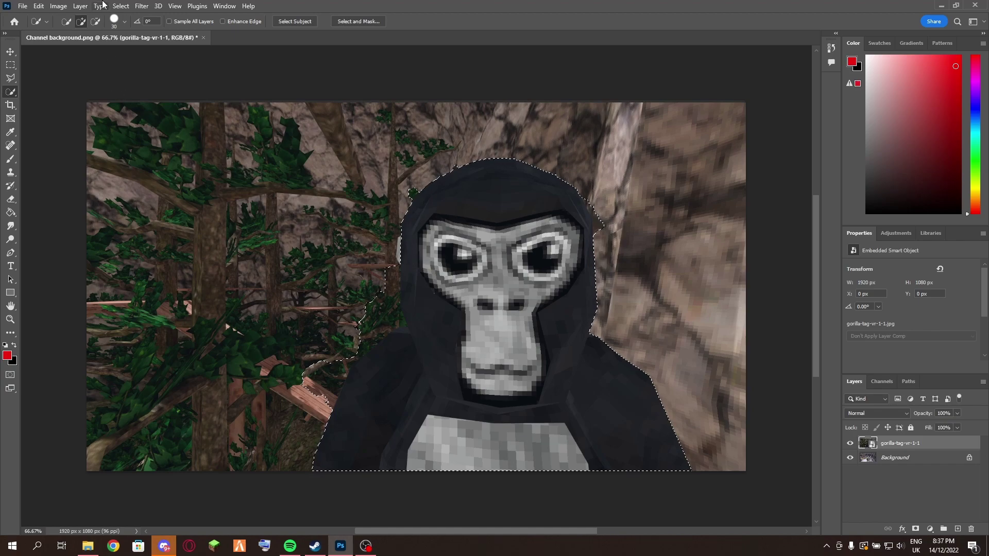
left_click(401, 249)
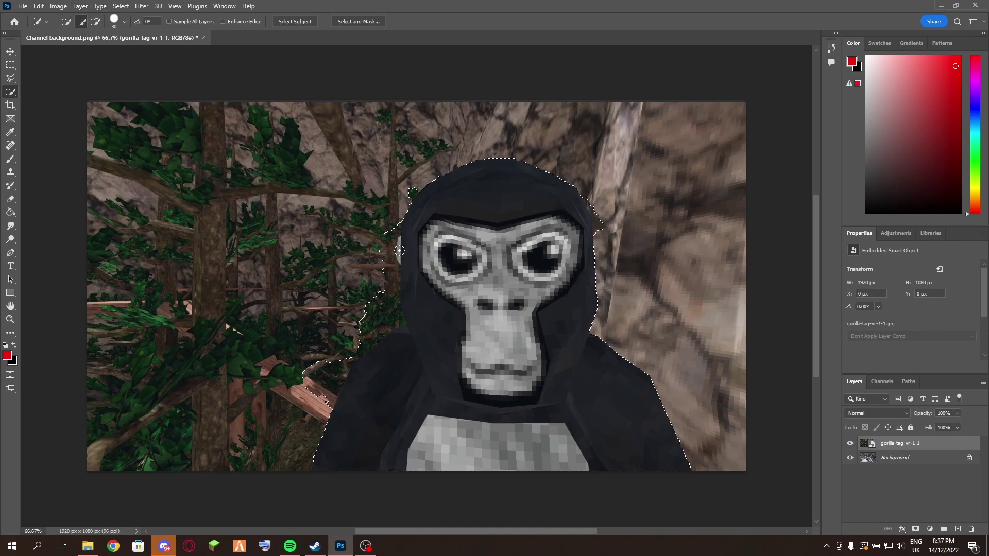
left_click(121, 6)
Step: Try selecting the gorilla's dark hood by similar colour, then deselect
left_click(121, 30)
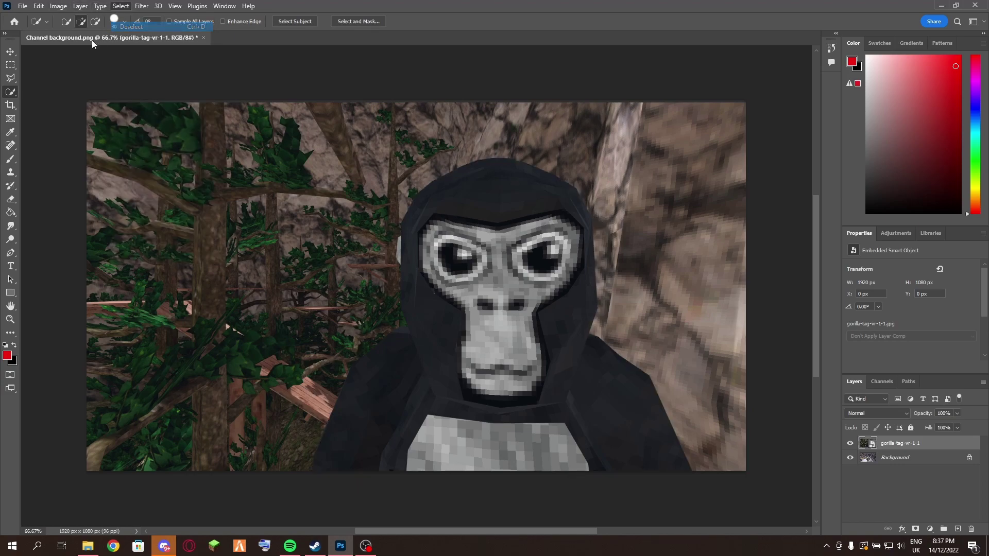
right_click(11, 92)
left_click(62, 102)
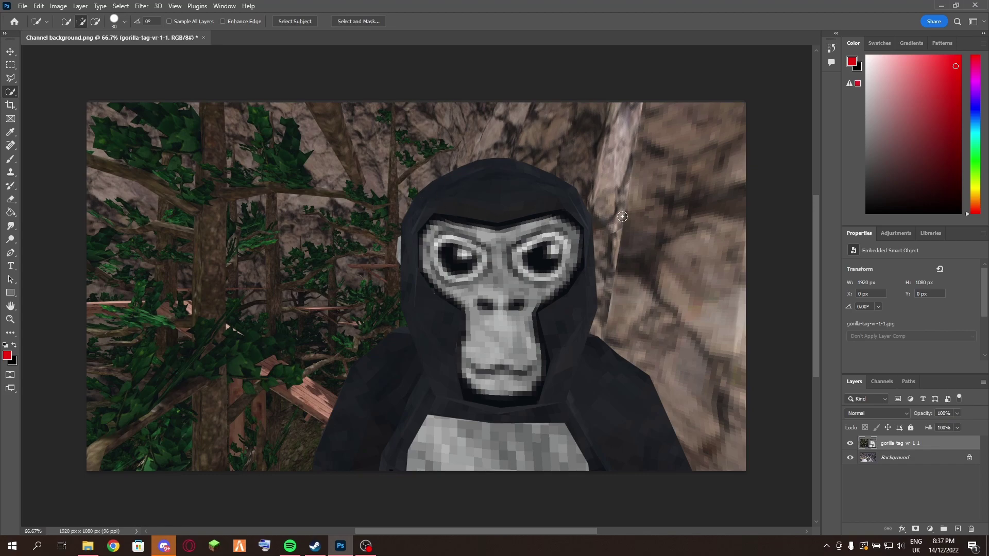
right_click(13, 95)
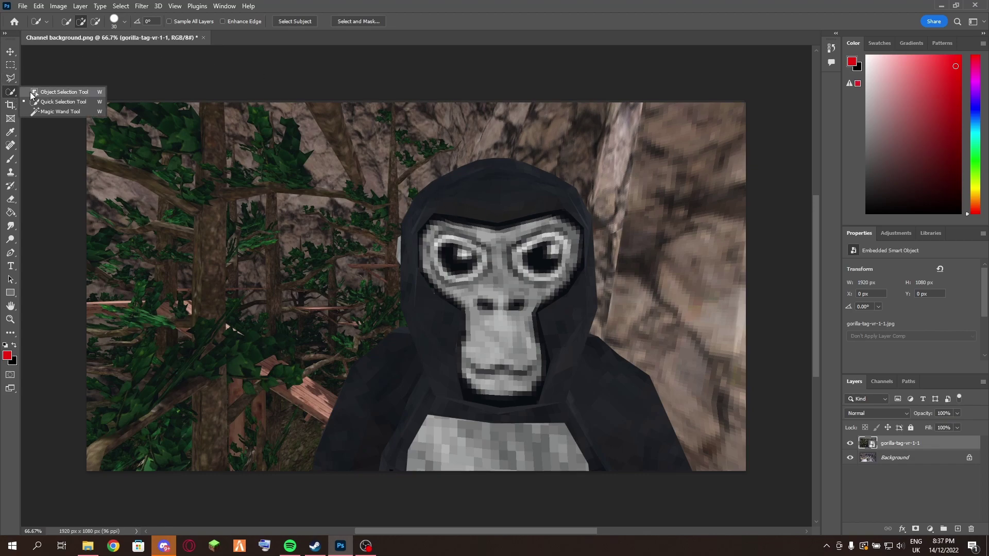
left_click(49, 114)
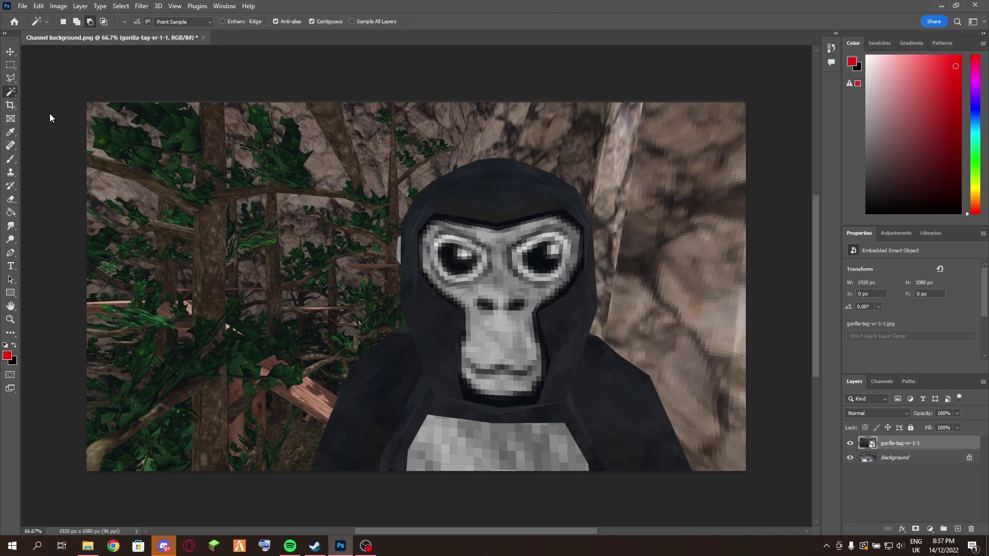
left_click(497, 211)
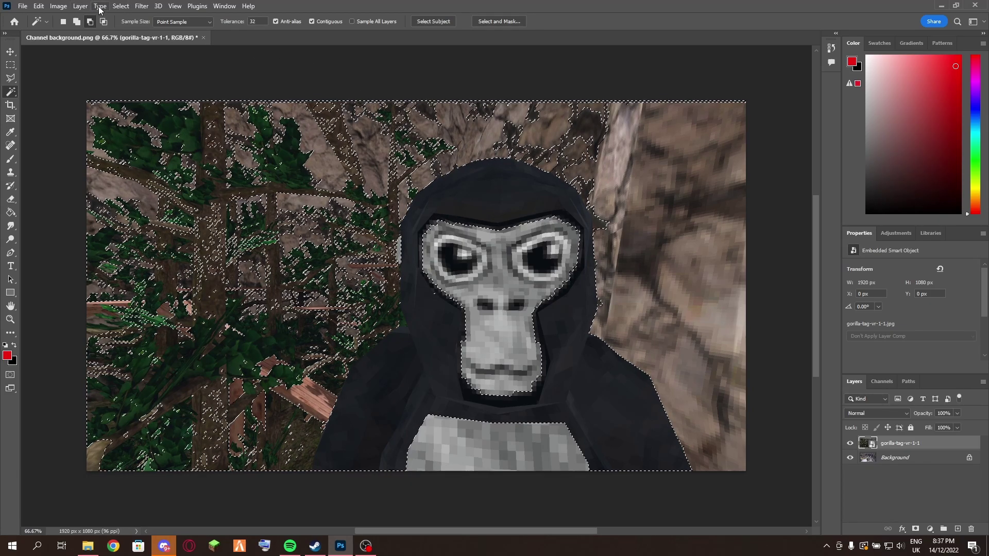
left_click(120, 6)
left_click(126, 29)
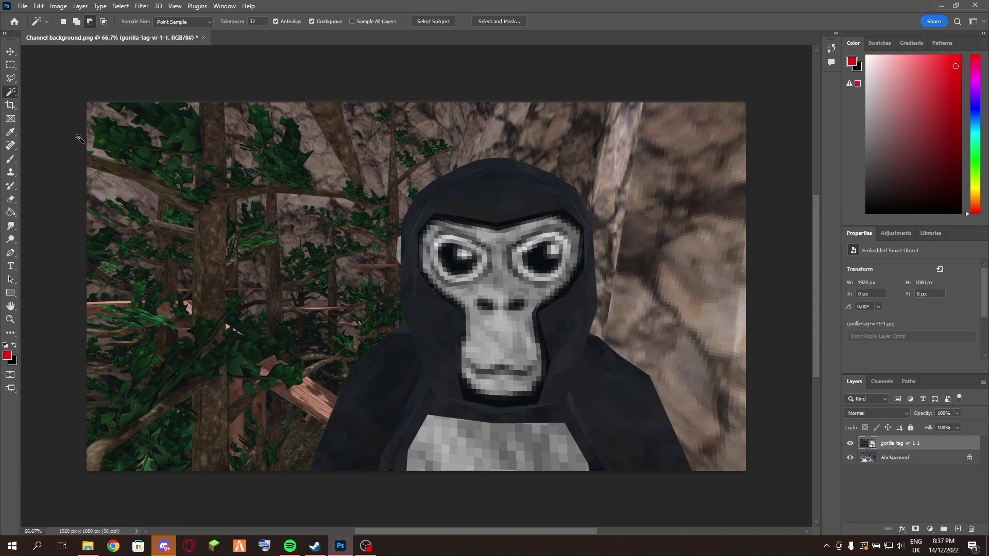
Step: Rasterize the gorilla layer, unlock the Background into Layer 0, and set add-to-selection mode
right_click(914, 447)
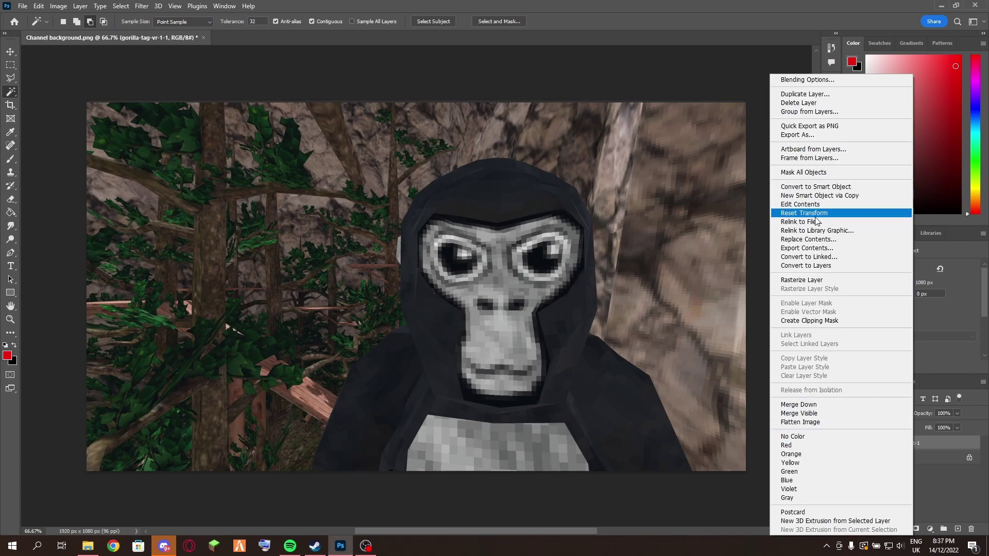
left_click(815, 281)
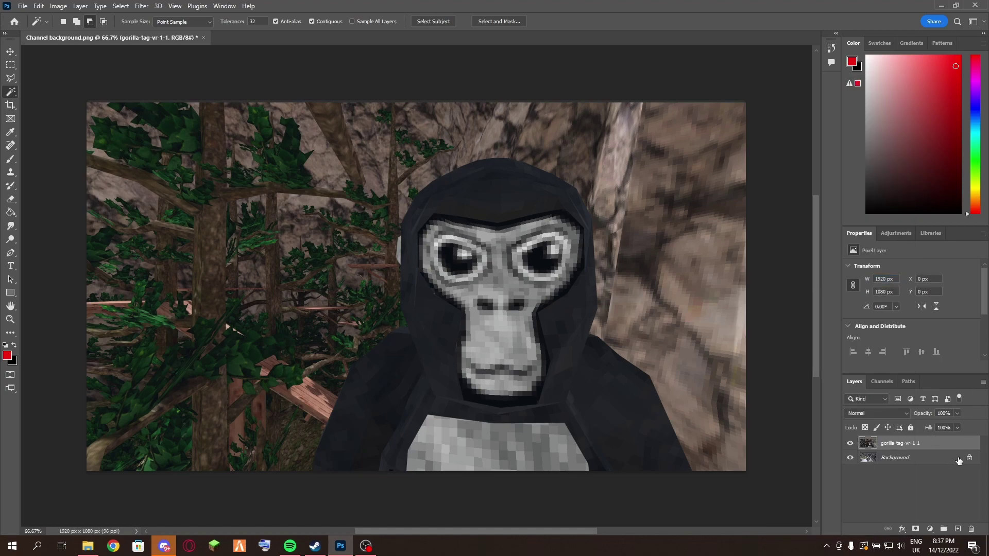
left_click(969, 458)
left_click(77, 21)
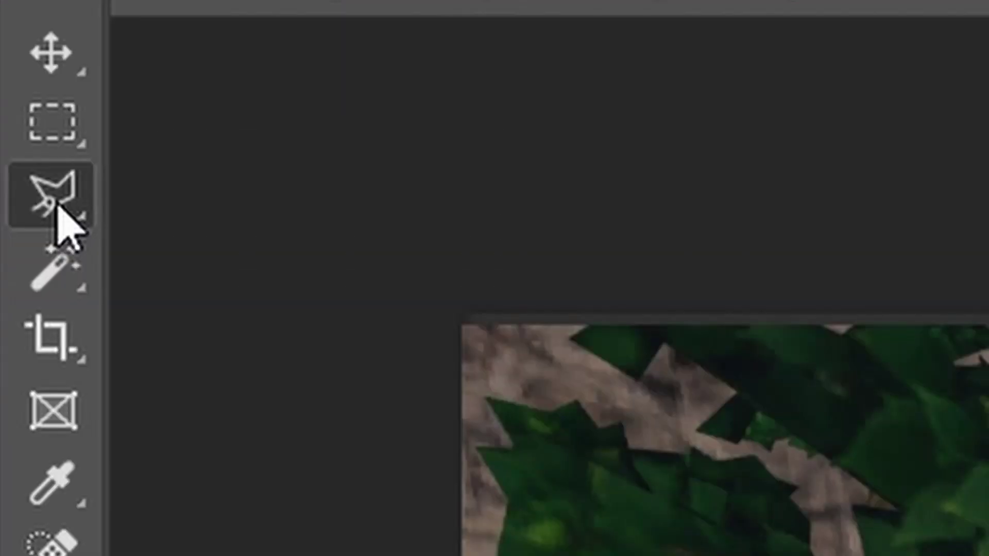
Step: With the Polygonal Lasso, trace from the gorilla's lower left up the hoodie and hood's left edge
left_click(10, 79)
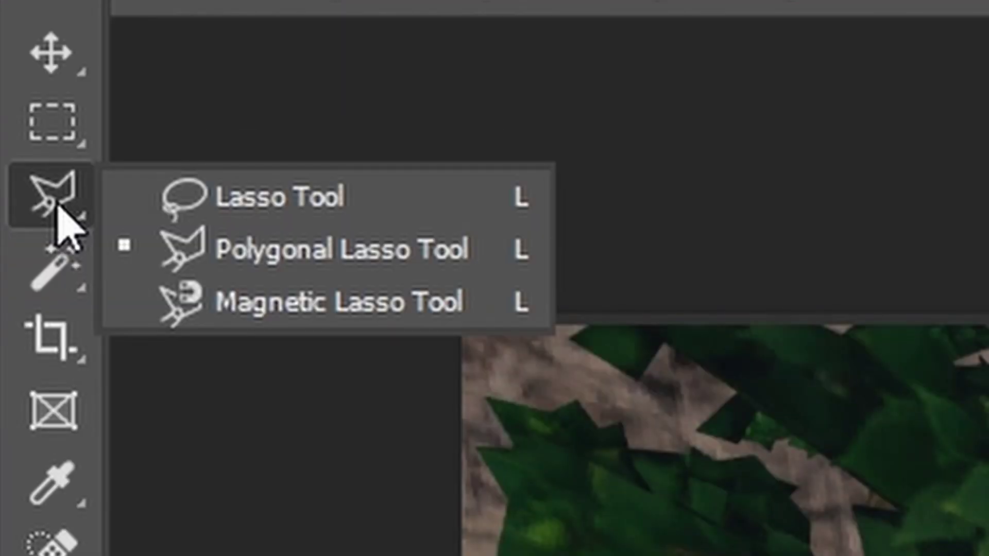
left_click(251, 261)
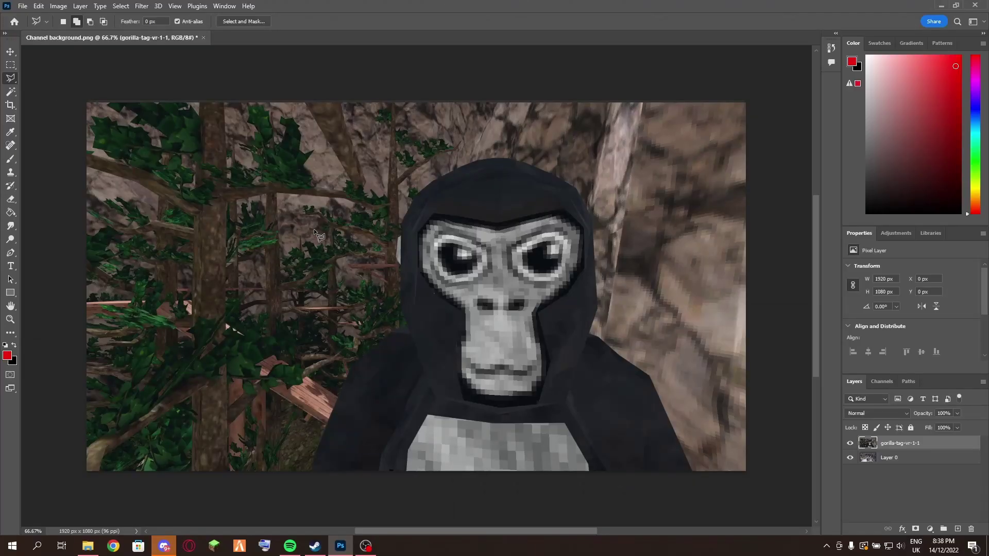
scroll(306, 515, "up", 5)
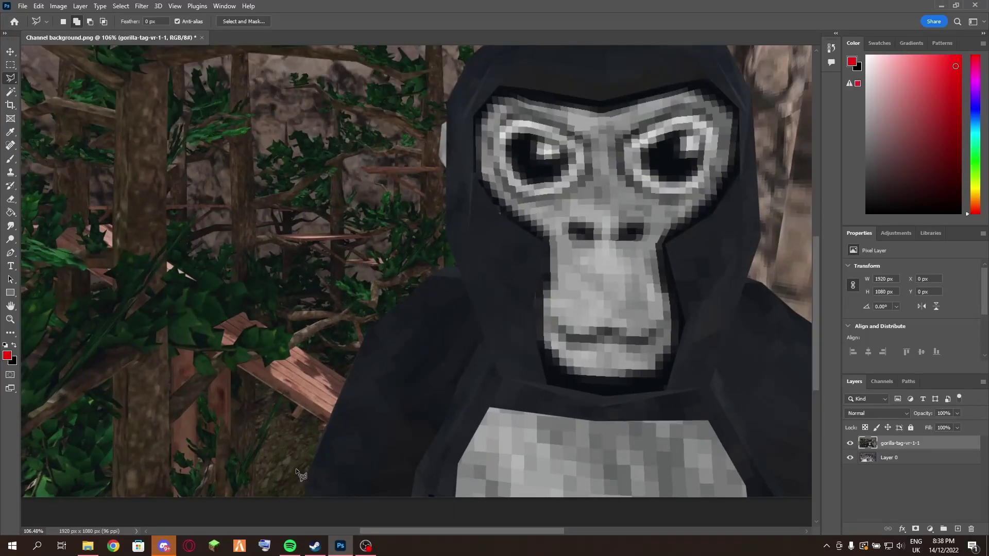
scroll(302, 511, "up", 1)
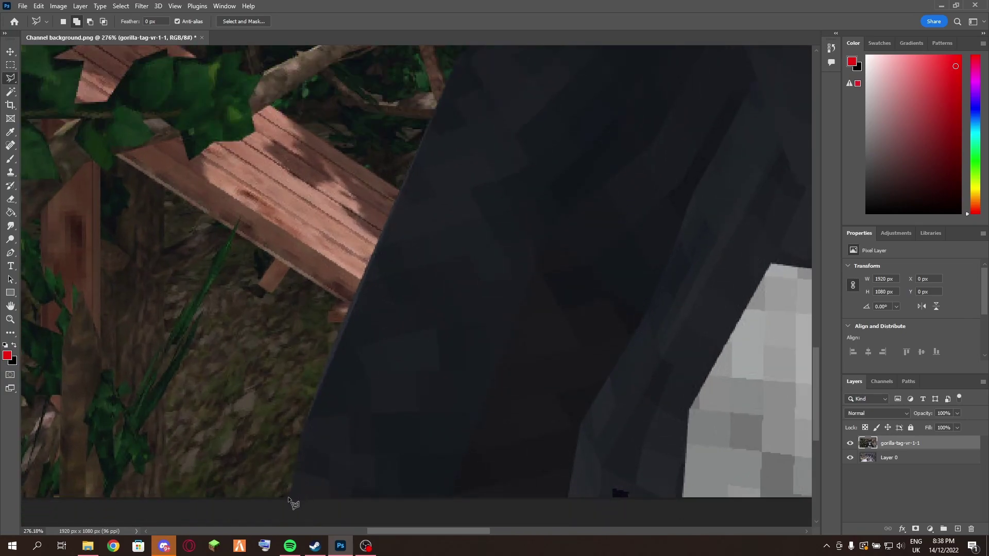
left_click(295, 469)
left_click(309, 407)
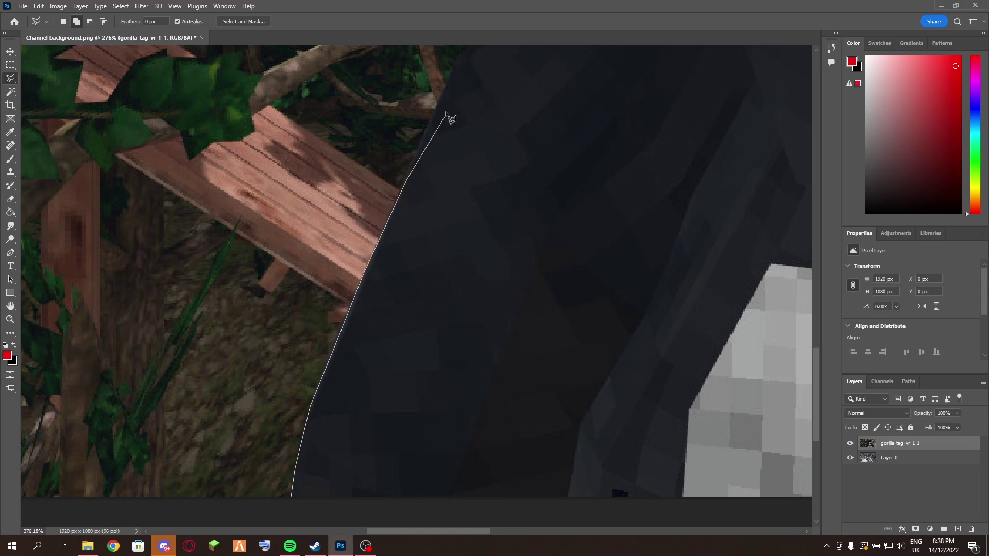
scroll(441, 103, "up", 5)
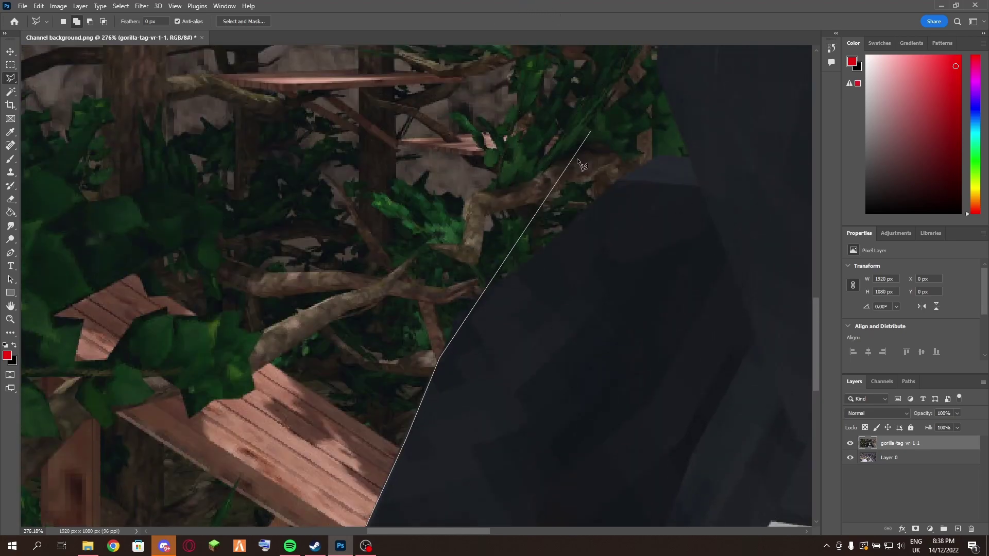
left_click(460, 311)
left_click(523, 266)
left_click(615, 182)
left_click(660, 155)
left_click(691, 156)
scroll(665, 59, "up", 7)
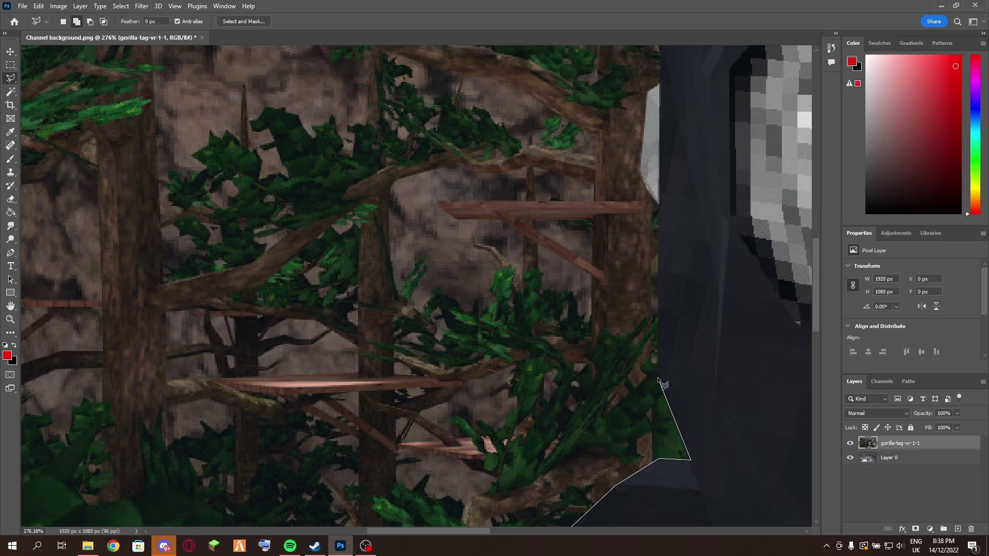
left_click(657, 379)
left_click(660, 207)
left_click(658, 78)
scroll(658, 79, "up", 8)
left_click(558, 356)
left_click(613, 248)
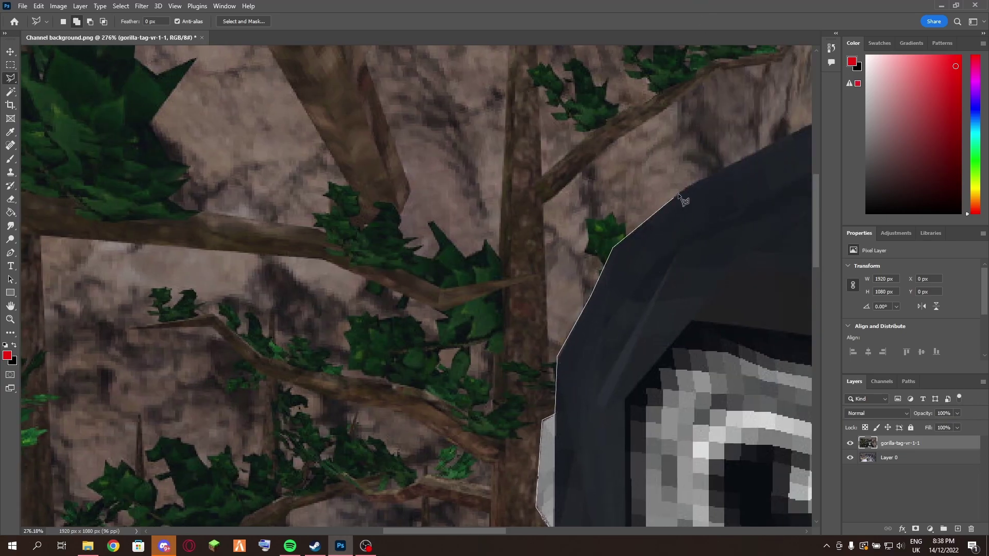
Step: Continue the outline across the hood top and down the right side, closing the selection
left_click_drag(758, 154, 216, 213)
left_click(157, 223)
left_click(214, 200)
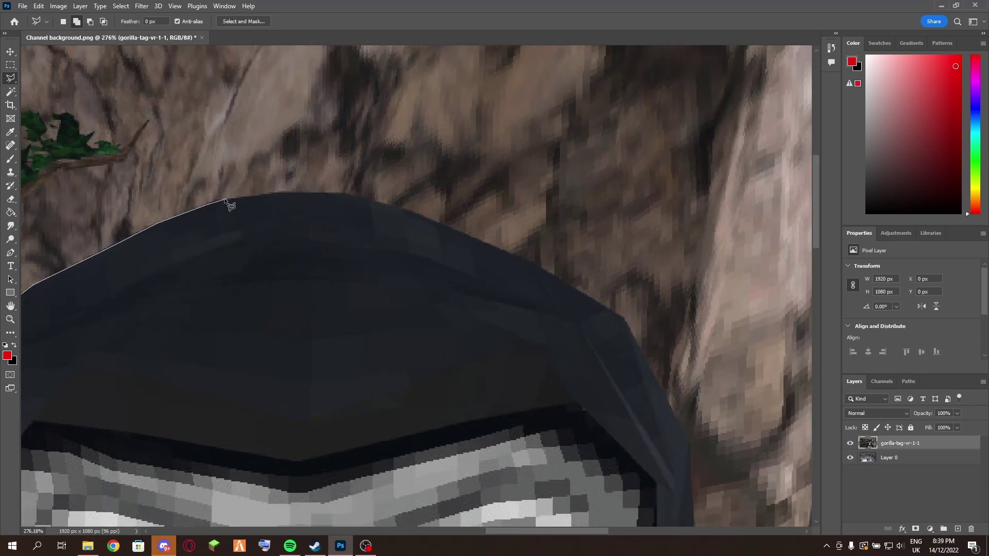
left_click(280, 193)
left_click(345, 193)
left_click(426, 217)
left_click(515, 254)
left_click(625, 319)
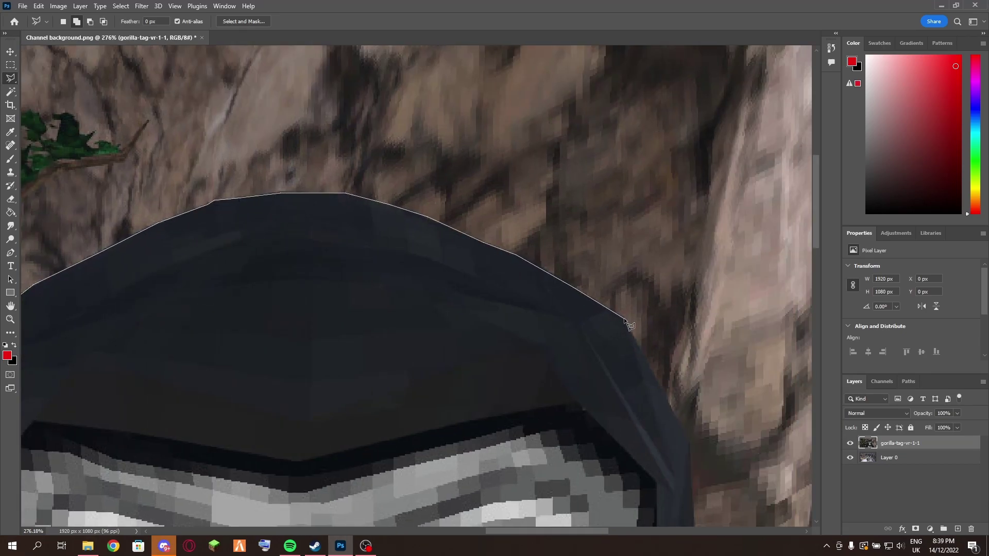
left_click(689, 440)
scroll(703, 382, "down", 5)
scroll(711, 444, "down", 5)
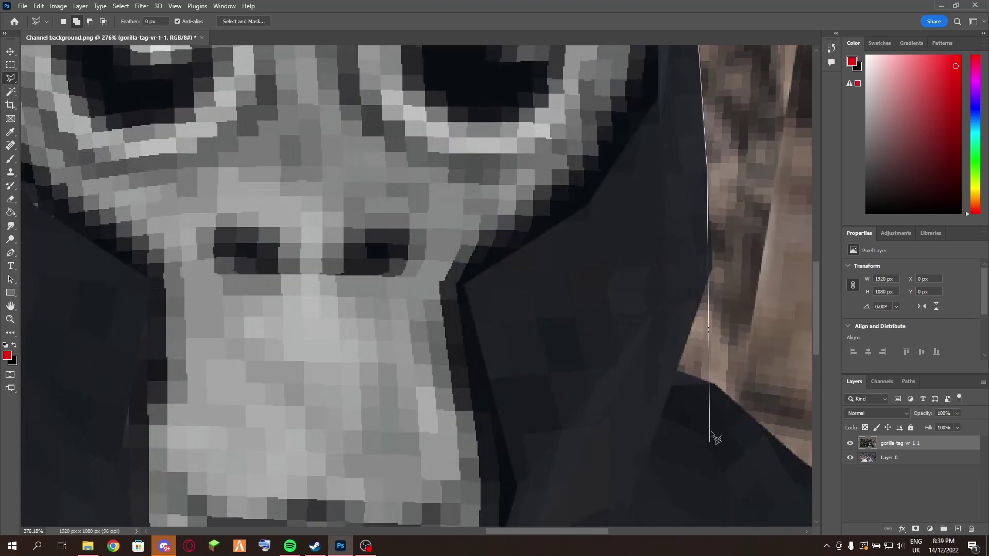
left_click(712, 271)
left_click(682, 351)
scroll(690, 371, "right", 5)
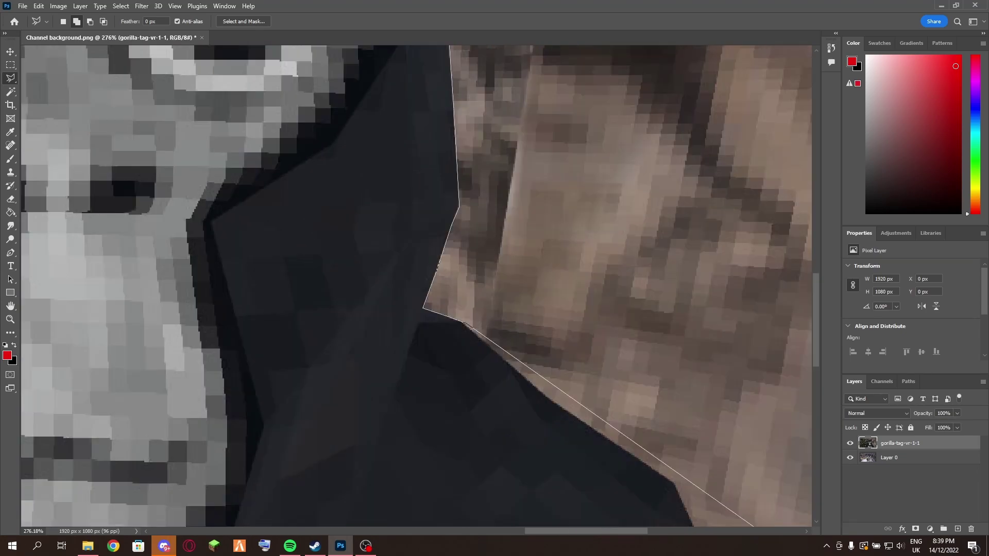
scroll(690, 371, "down", 3)
left_click(462, 174)
scroll(706, 432, "down", 3)
left_click(698, 458)
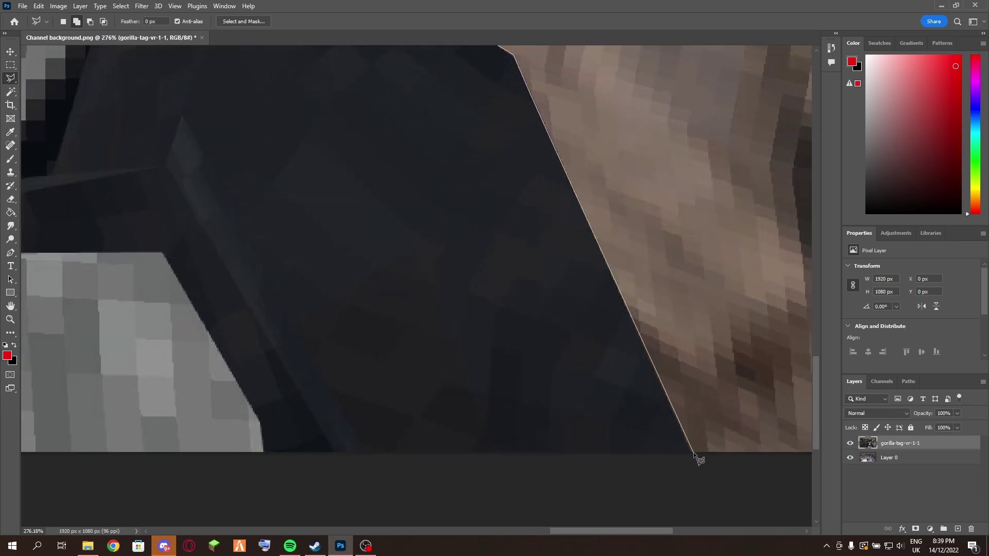
scroll(464, 412, "down", 5)
scroll(154, 402, "left", 10)
left_click(256, 255)
scroll(386, 194, "down", 8)
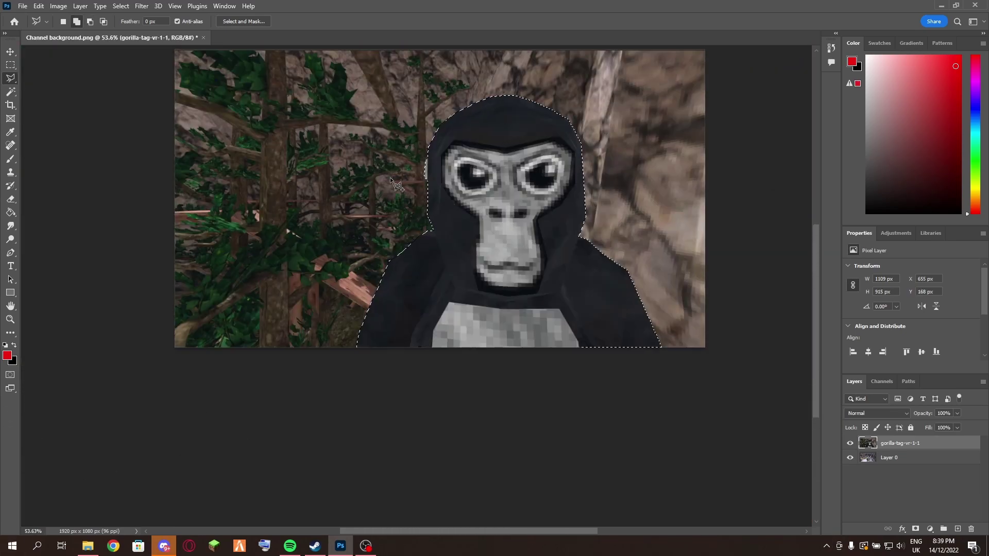
scroll(515, 258, "up", 2)
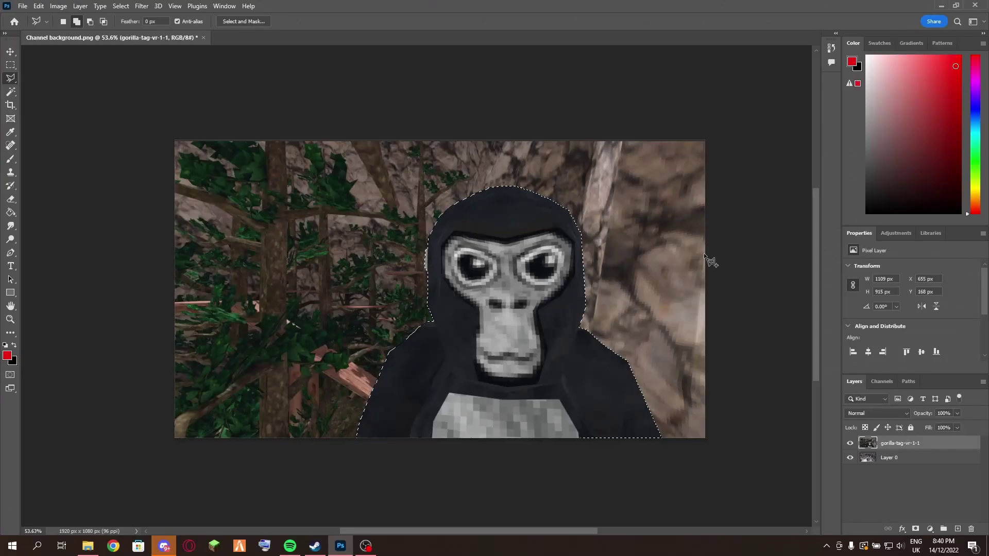
scroll(705, 255, "up", 6)
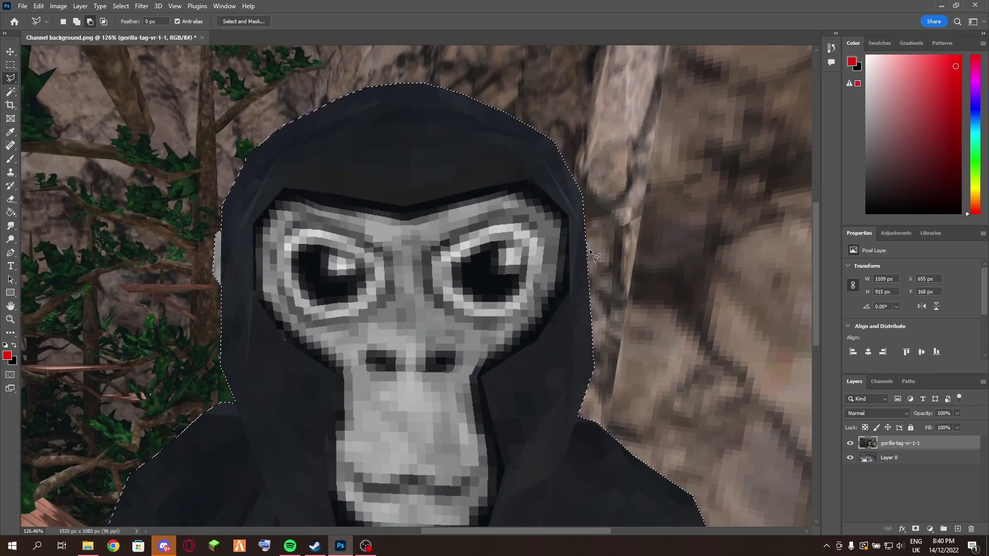
scroll(593, 247, "up", 3)
scroll(593, 247, "down", 8)
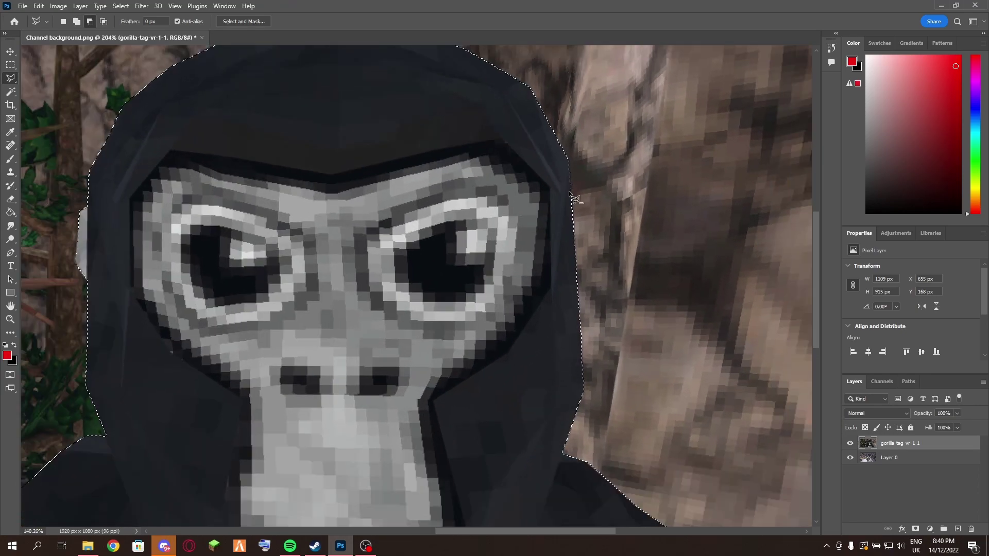
scroll(437, 246, "up", 12)
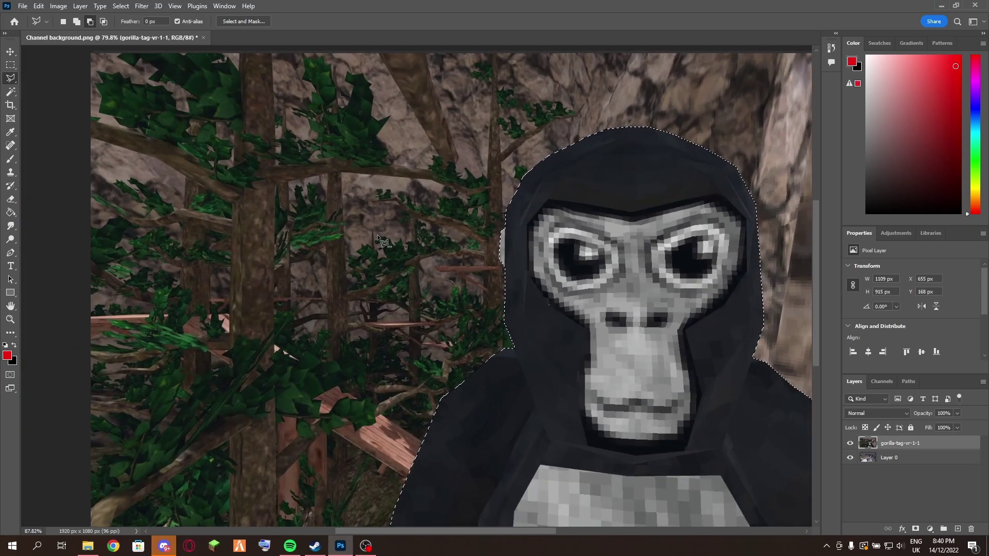
scroll(438, 248, "up", 4)
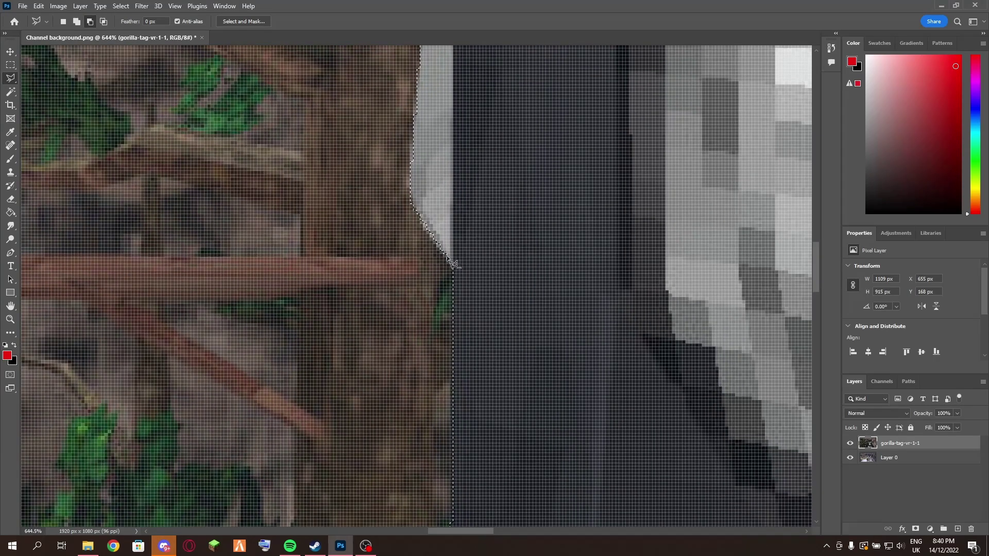
scroll(448, 268, "down", 4)
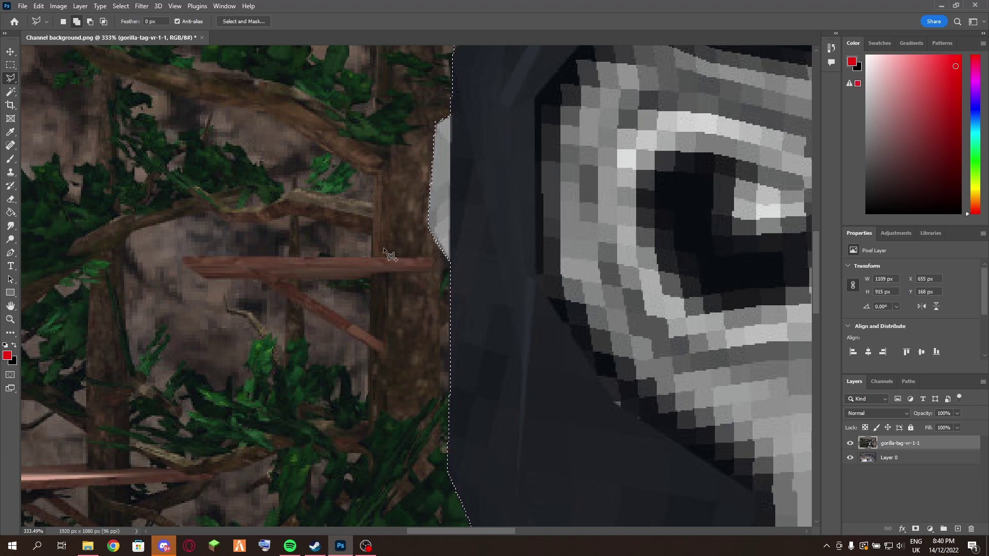
Step: Trace the forked wooden branch beside the hood and close it into the selection
left_click(448, 256)
left_click(258, 278)
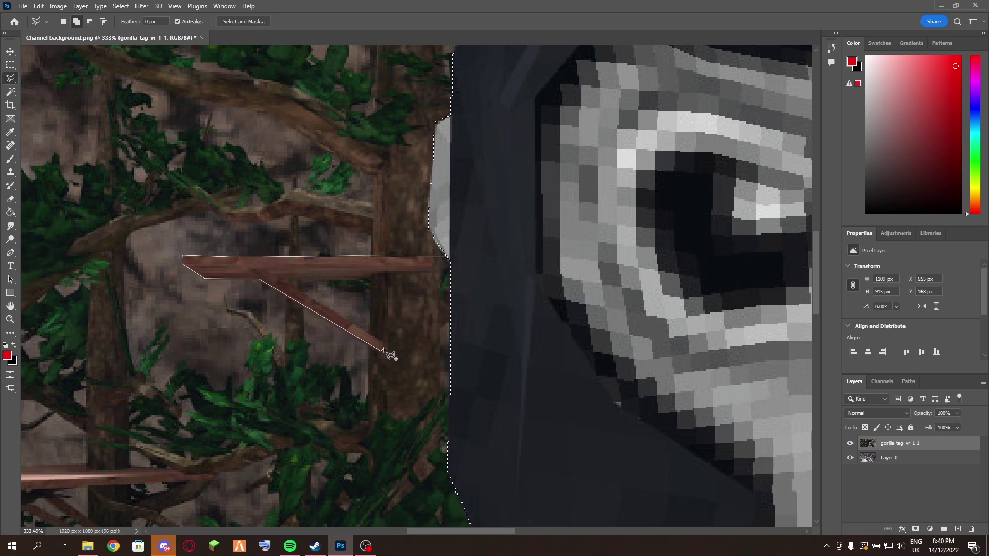
left_click(385, 341)
left_click(382, 352)
left_click(278, 280)
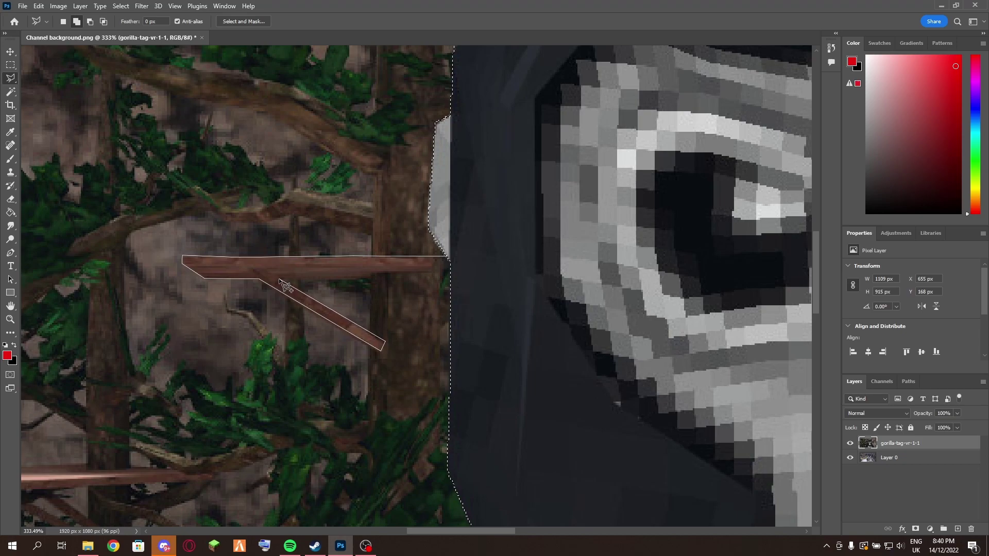
left_click(370, 278)
left_click(374, 272)
left_click(430, 272)
left_click(452, 263)
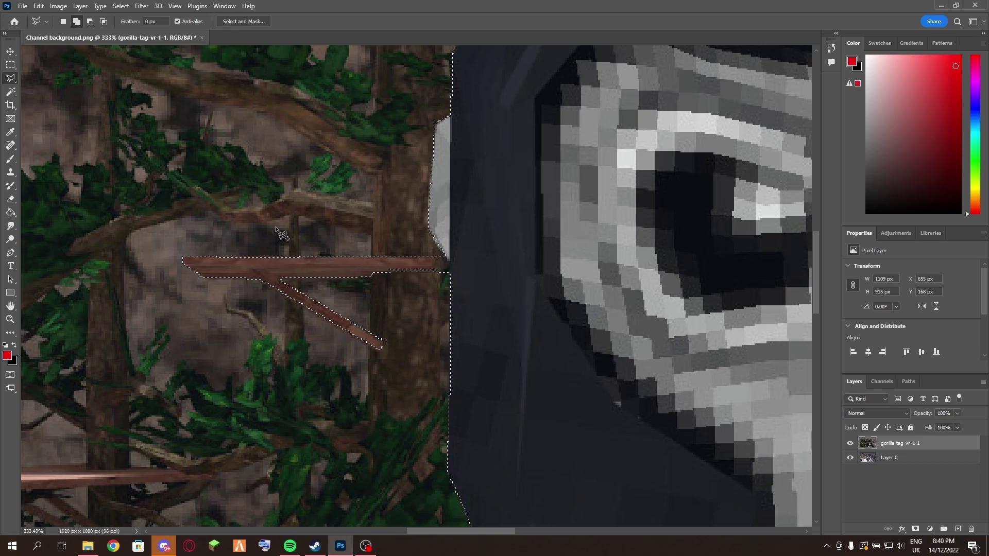
Step: Cut the selected gorilla onto its own Layer 1 with Layer Via Cut
scroll(569, 342, "down", 5)
scroll(694, 287, "down", 5)
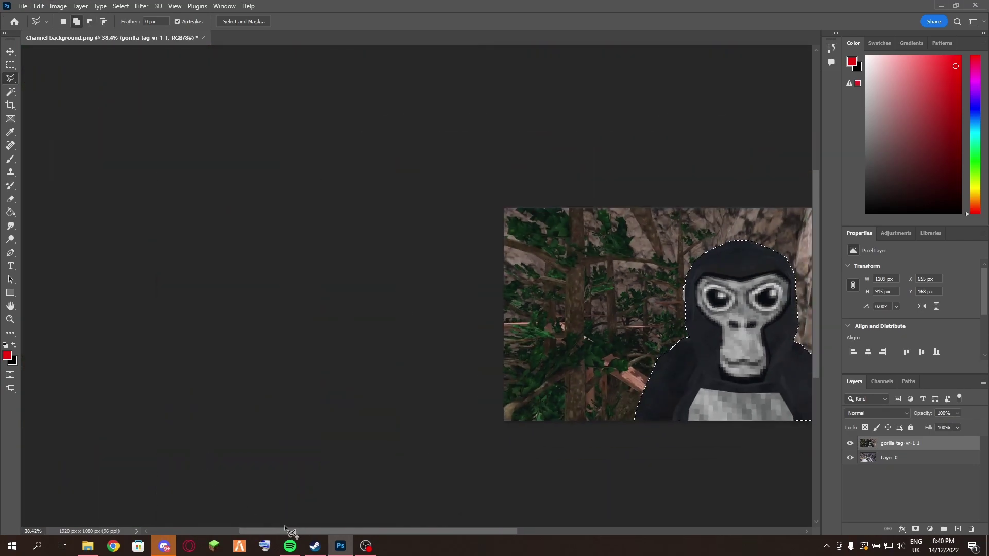
left_click_drag(287, 531, 409, 534)
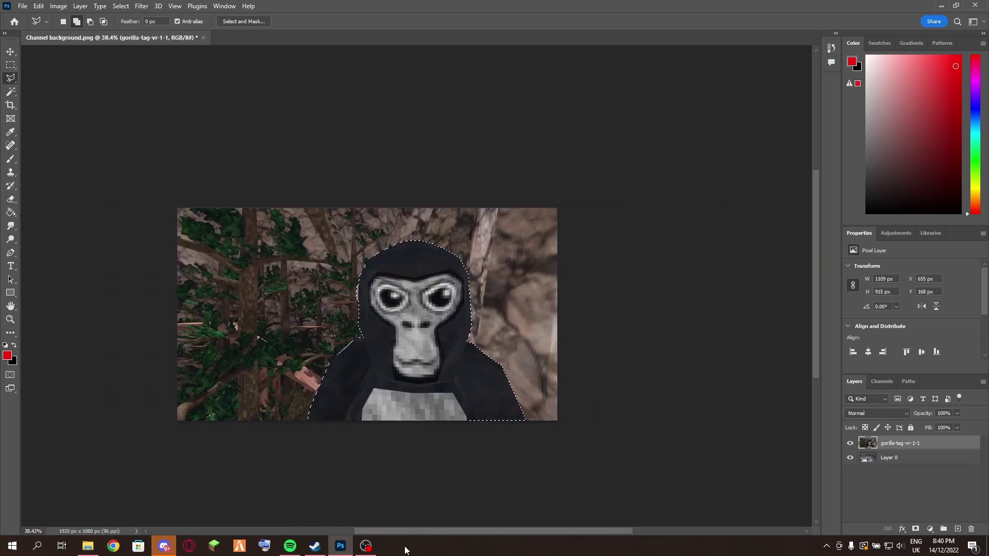
right_click(406, 326)
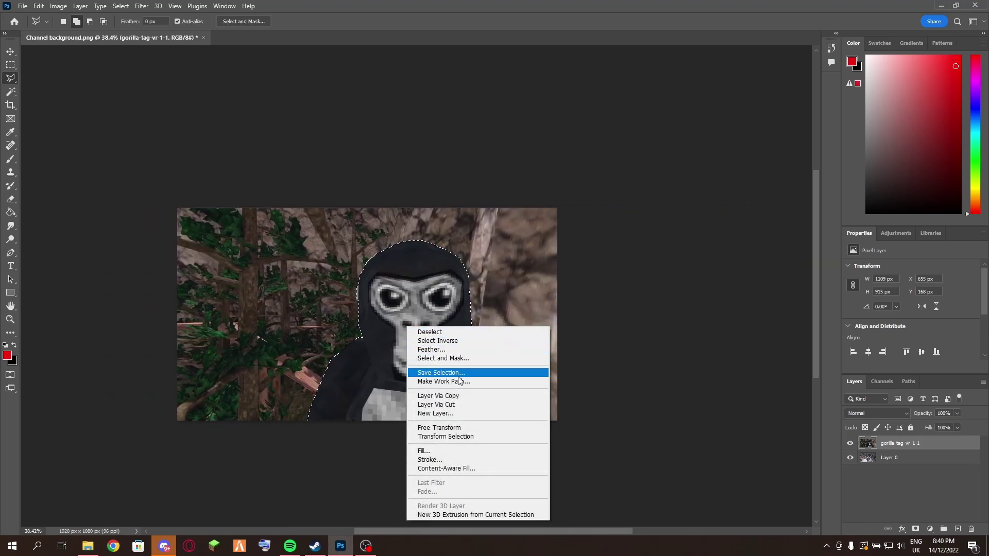
left_click(459, 406)
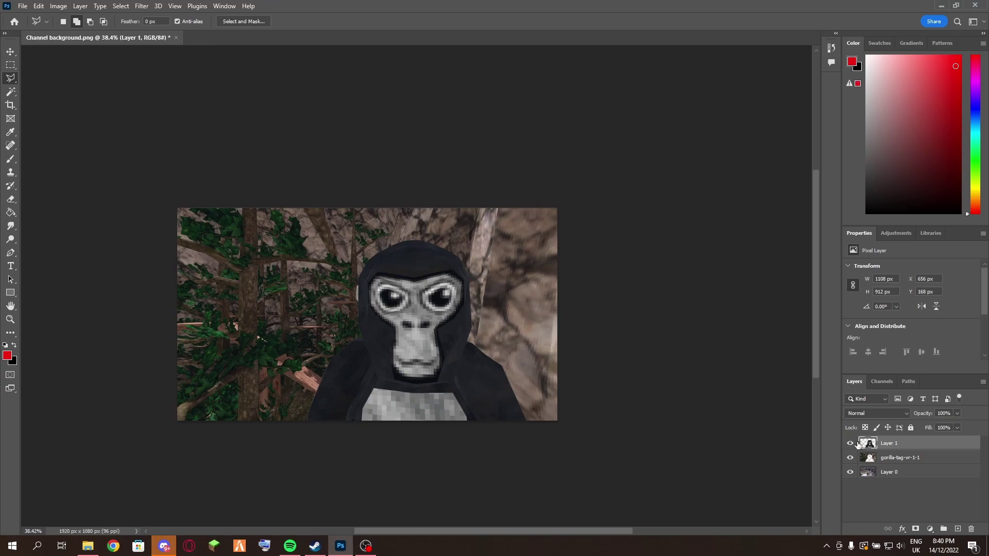
Step: Hide the gorilla-tag-vr-1-1 forest layer so the snowy map shows, and select that layer
left_click(850, 443)
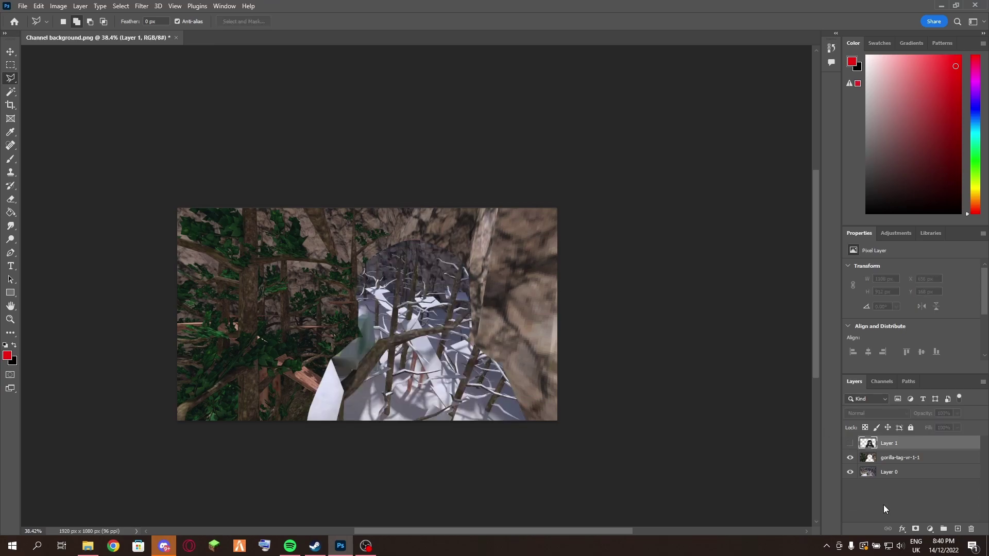
left_click(850, 443)
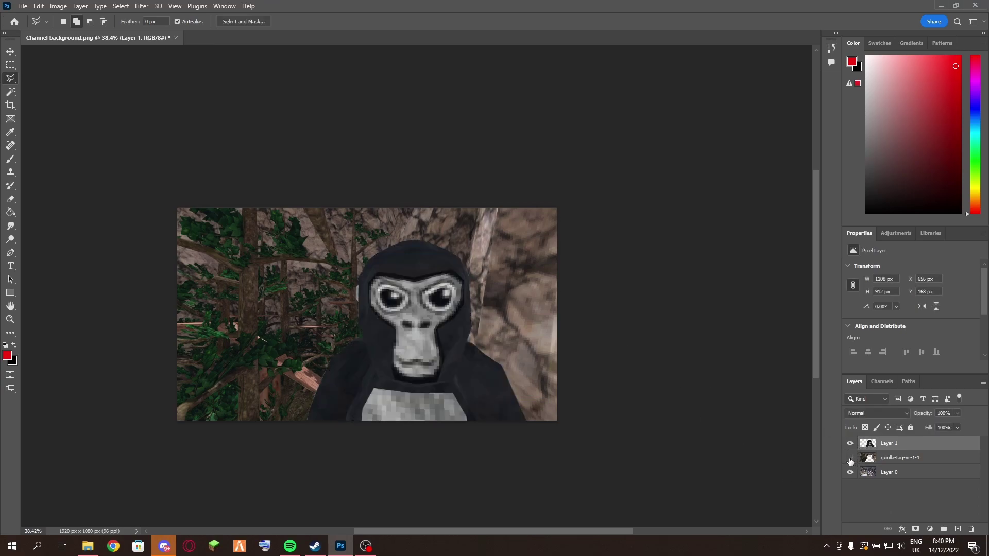
left_click(850, 457)
left_click(893, 459)
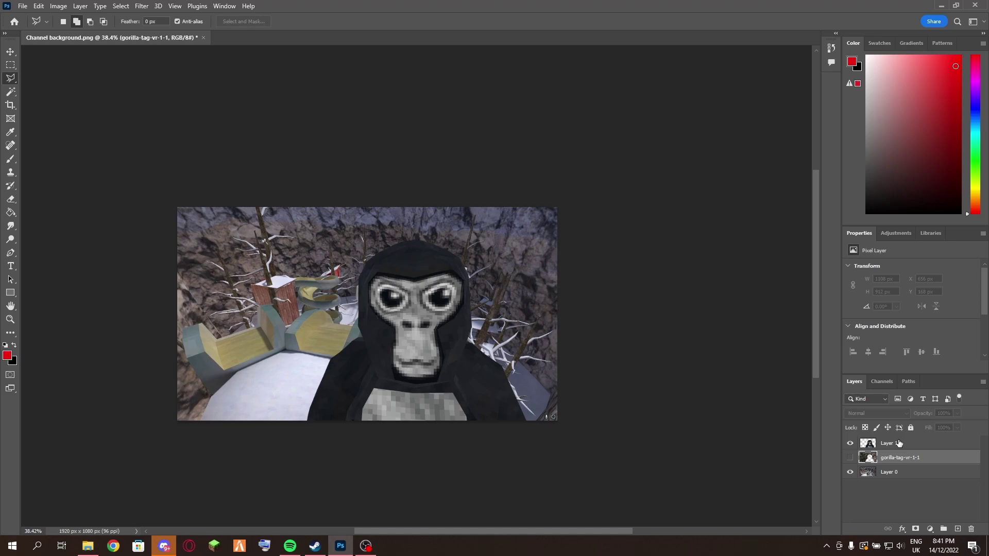
Step: Delete the gorilla-tag-vr-1-1 layer and move Layer 1's gorilla left to X 427 px
key("Delete")
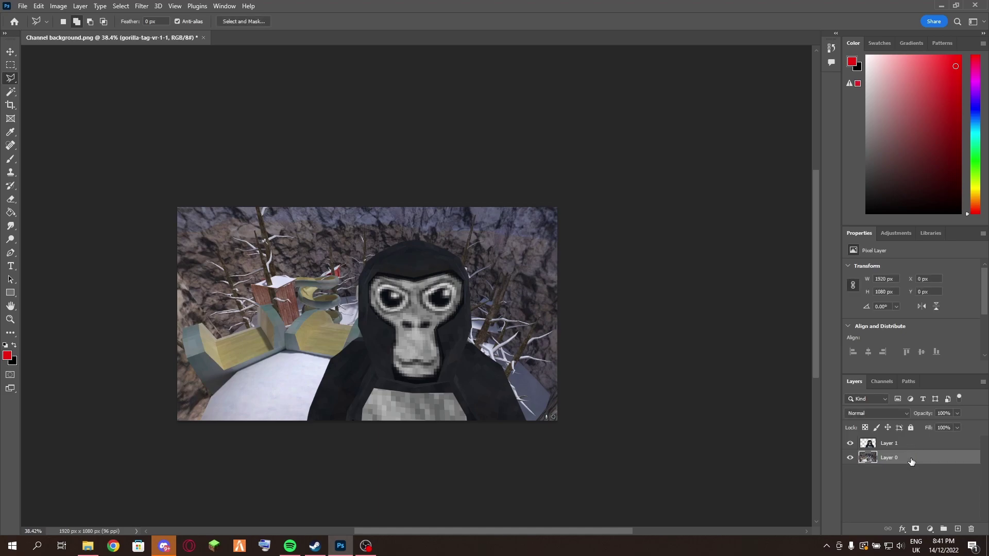
left_click(914, 444)
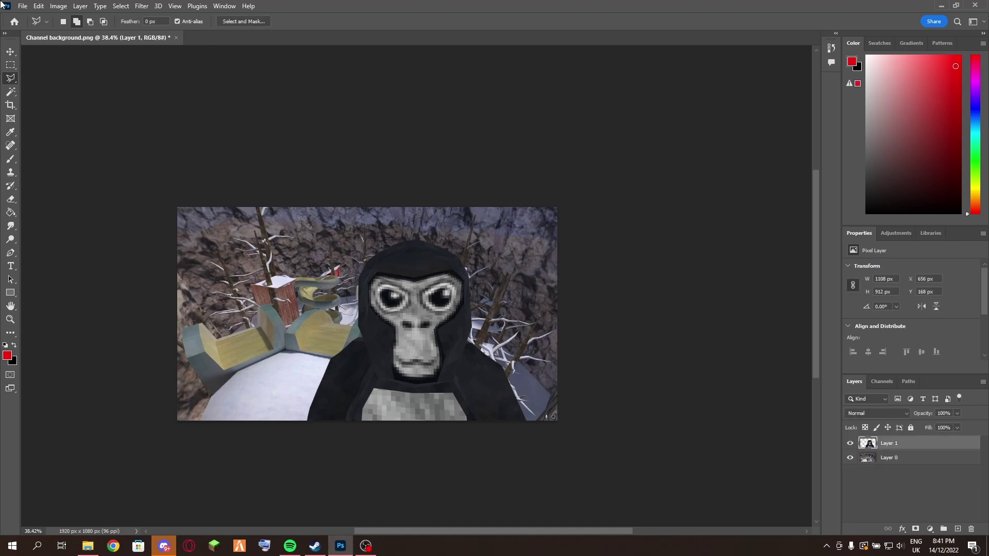
left_click(11, 52)
left_click_drag(384, 298, 325, 394)
scroll(515, 534, "left", 5)
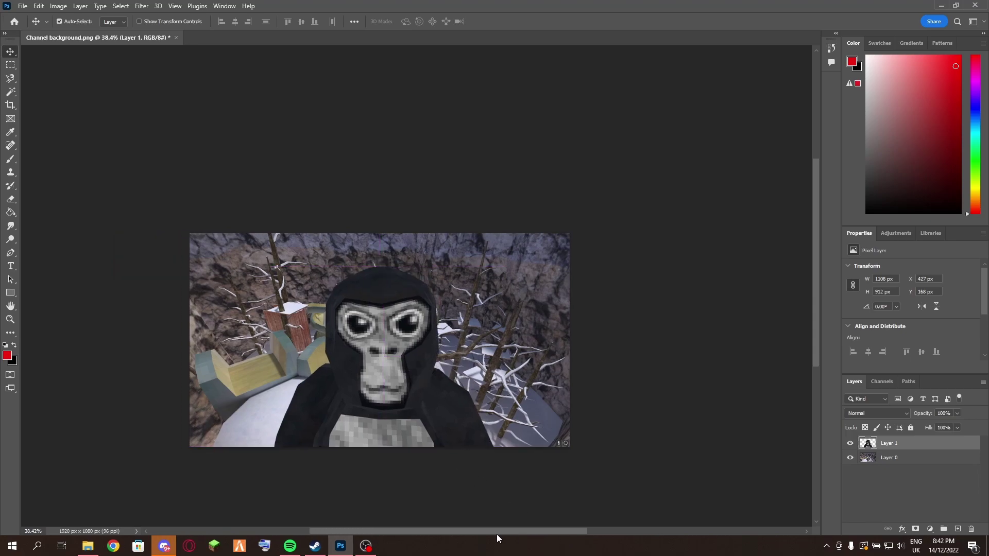
left_click(901, 529)
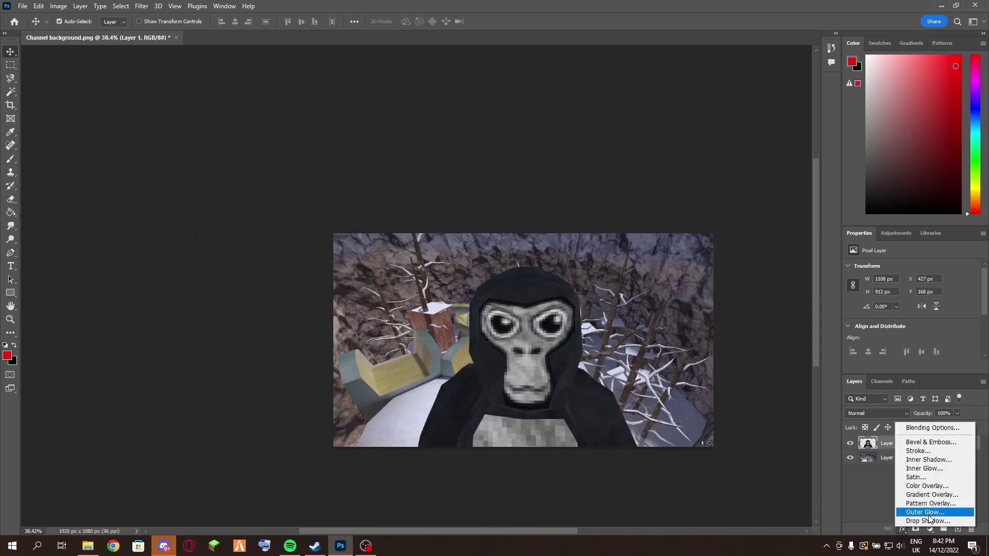
left_click(515, 427)
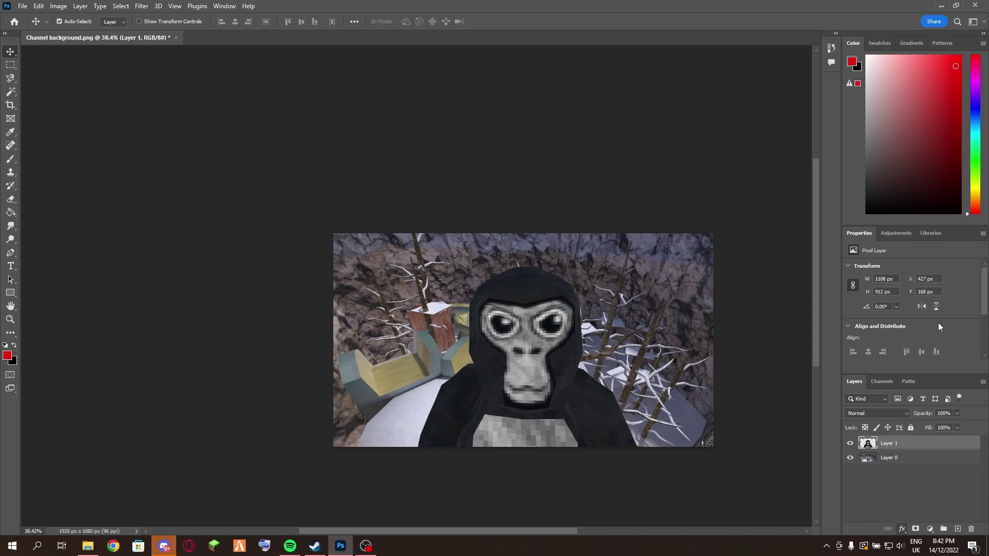
left_click(698, 241)
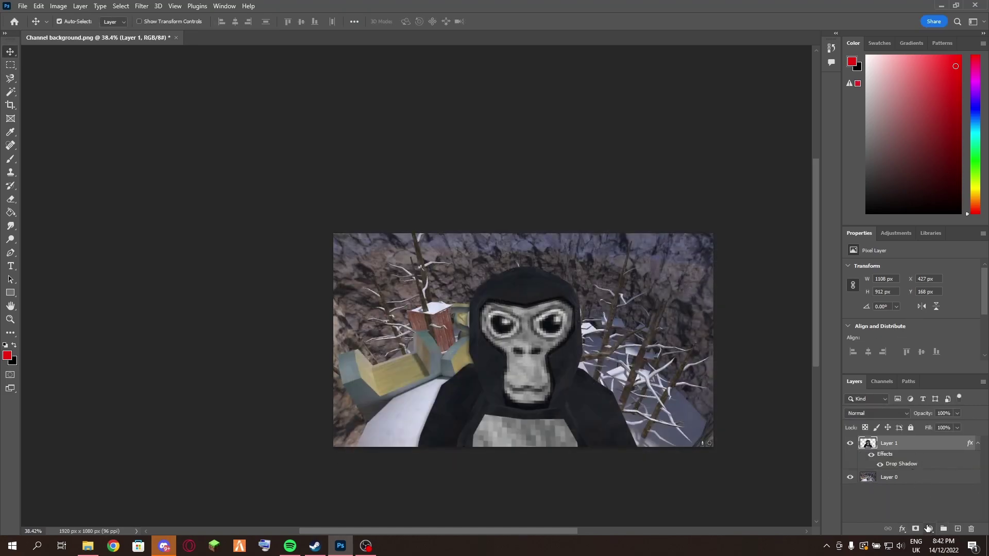
key("ctrl+z")
left_click(908, 532)
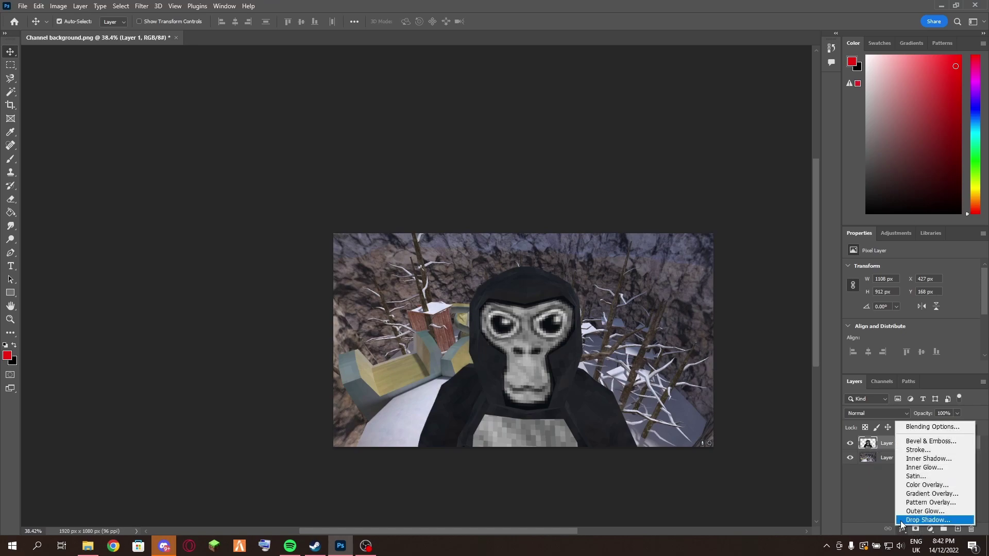
left_click(922, 512)
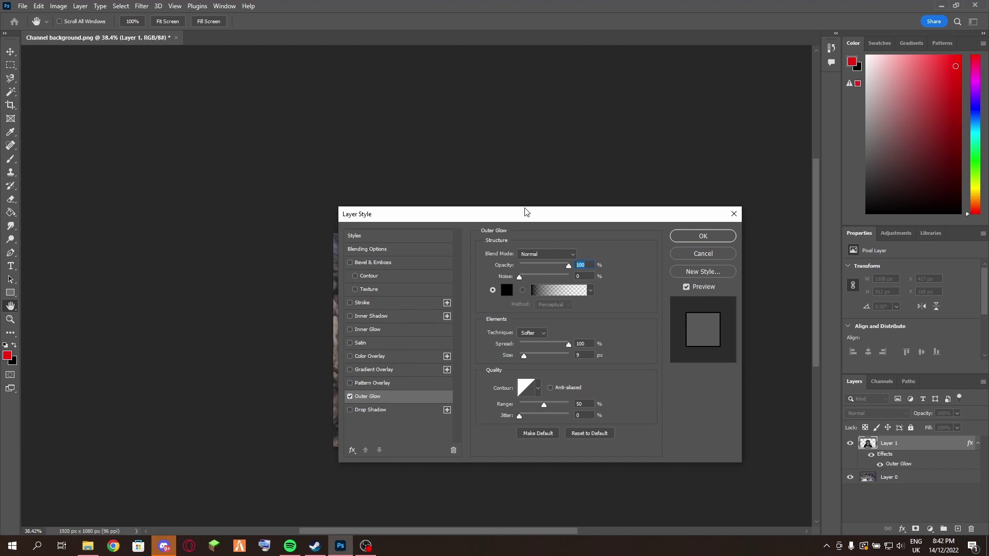
Step: Set the Outer Glow colour to white (ffffff) and apply it to Layer 1
left_click_drag(524, 218, 646, 83)
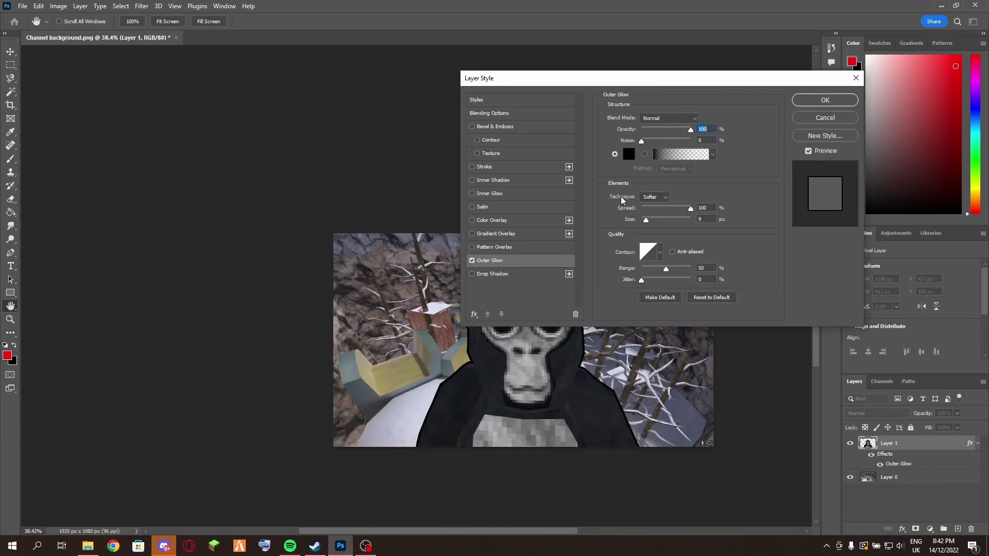
left_click(629, 155)
type("ffffff")
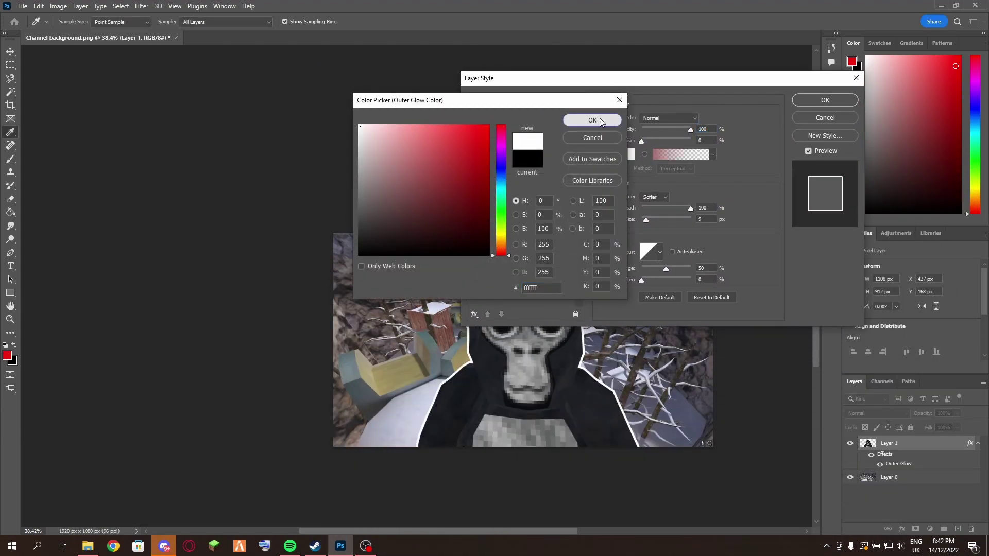
left_click(592, 119)
left_click(822, 100)
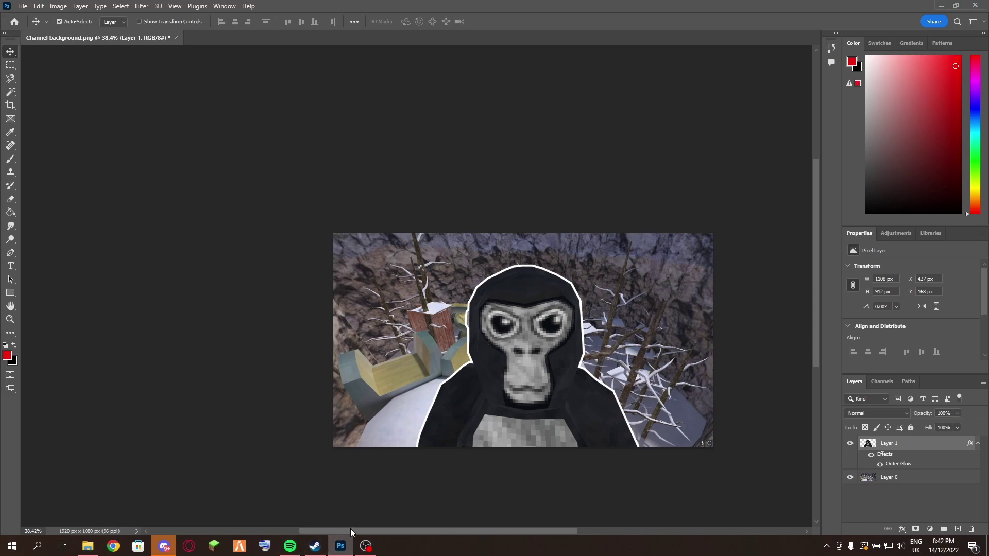
left_click_drag(350, 530, 393, 526)
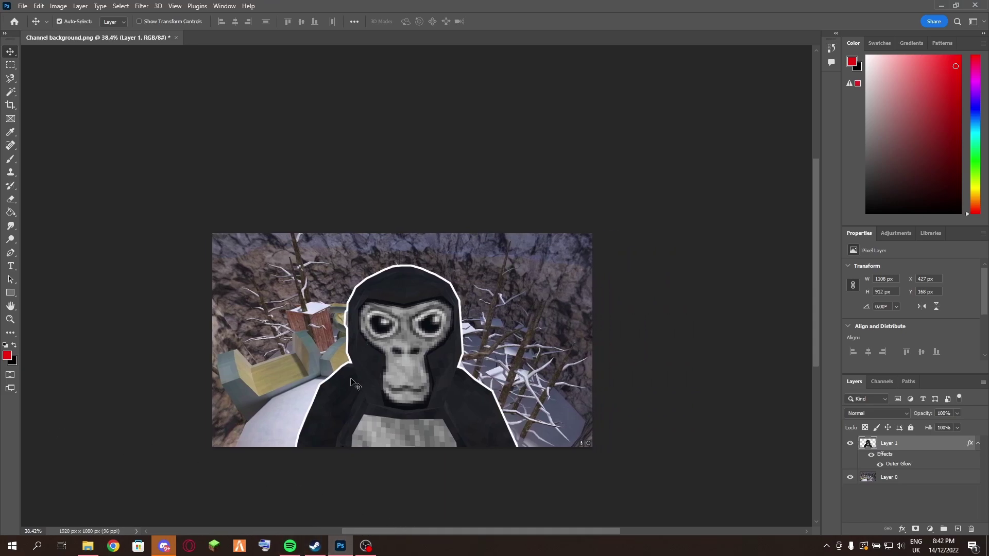